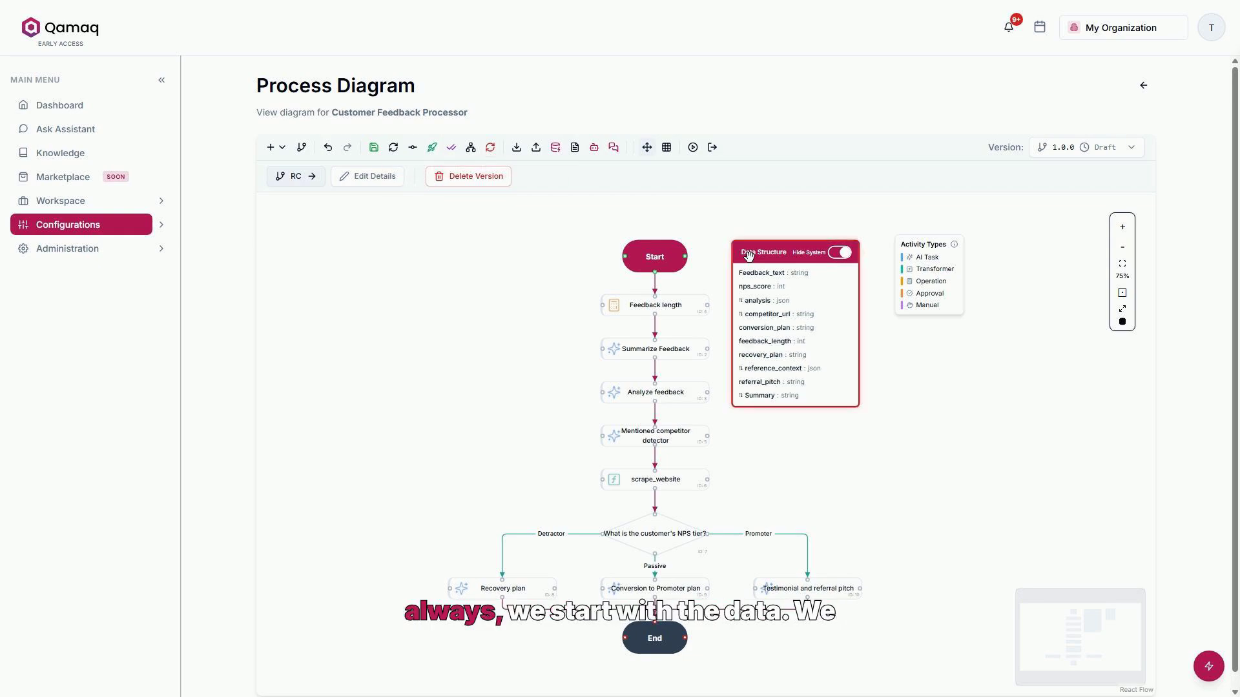
- Add a String field named cs_summary to the process data structure and mark it as an output
click(748, 256)
double_click(751, 258)
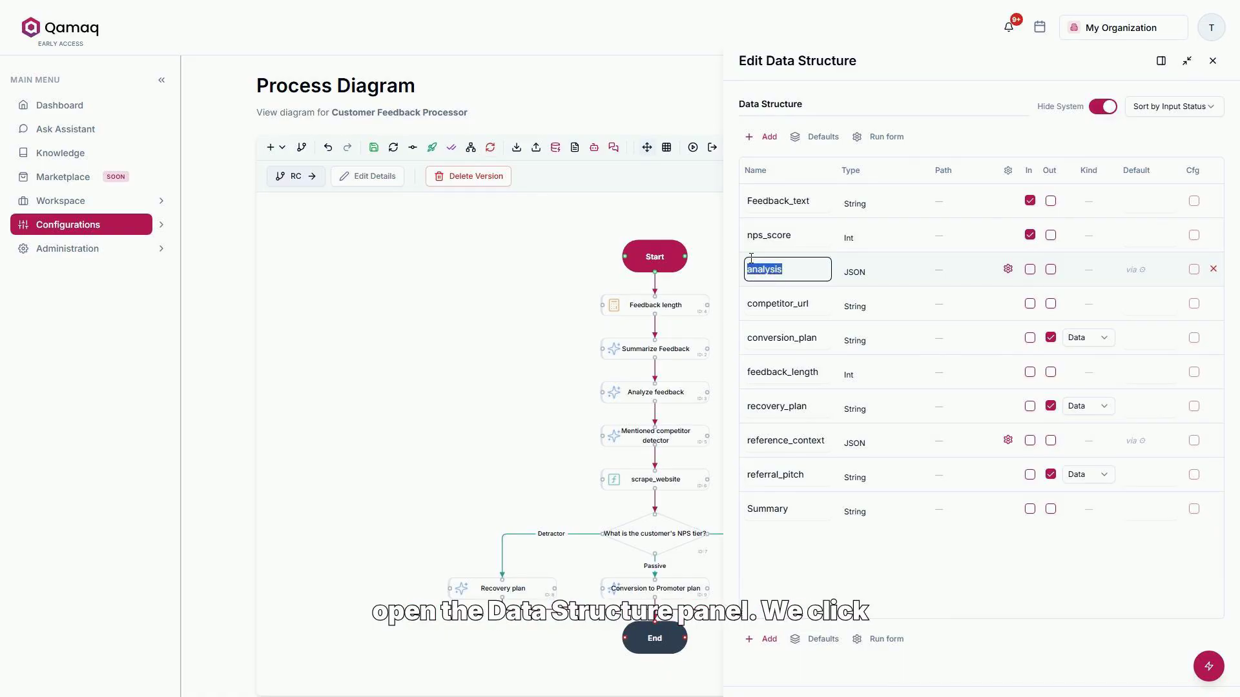
click(766, 142)
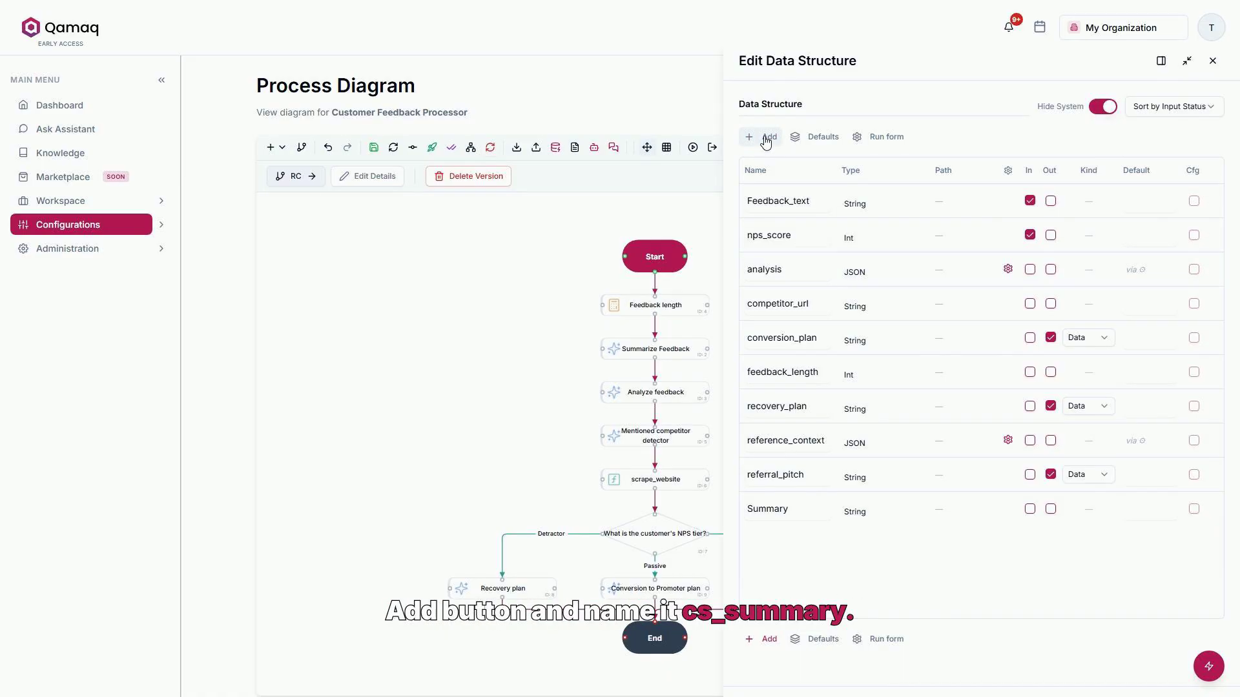
click(766, 141)
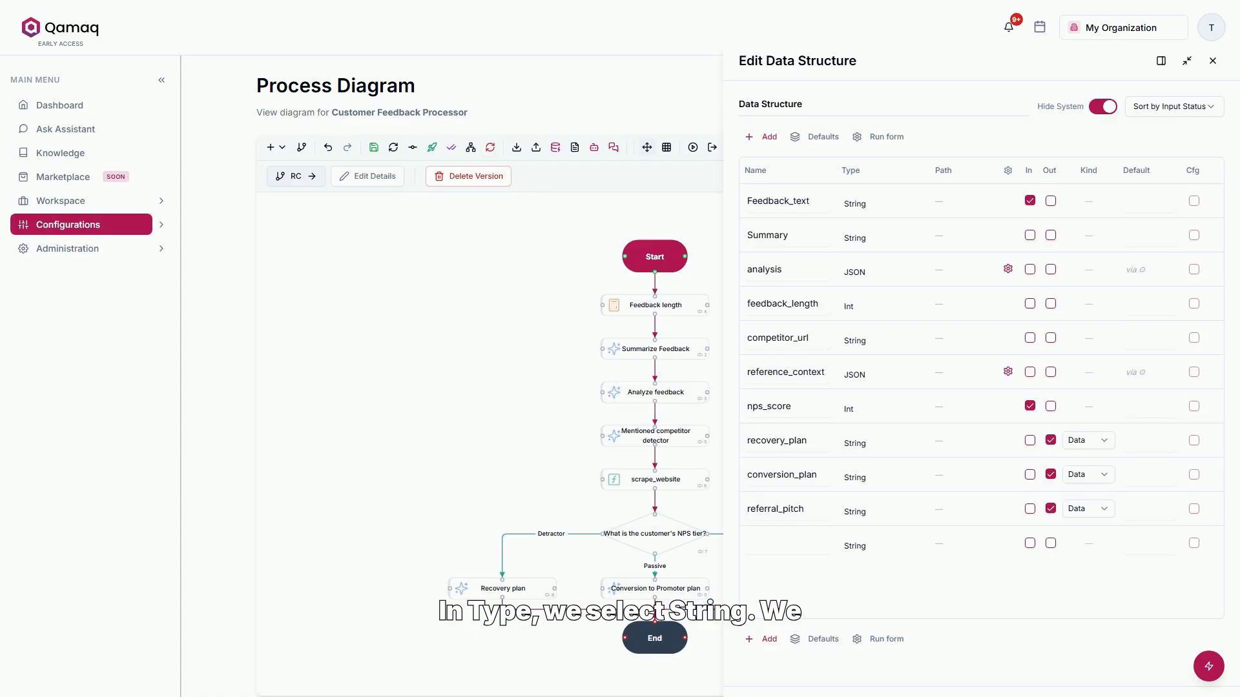
text(cs_summary)
click(1051, 376)
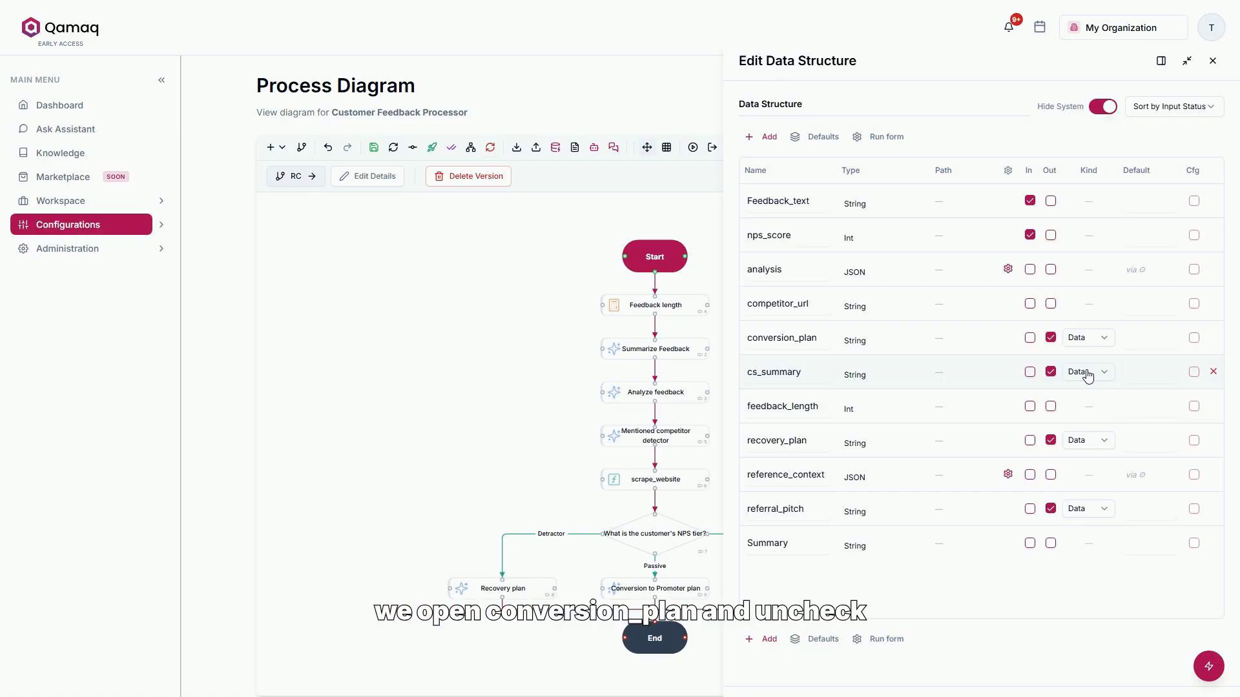
- Remove the output flag from the conversion_plan, recovery_plan and referral_pitch fields
click(1051, 338)
click(1050, 440)
click(1051, 509)
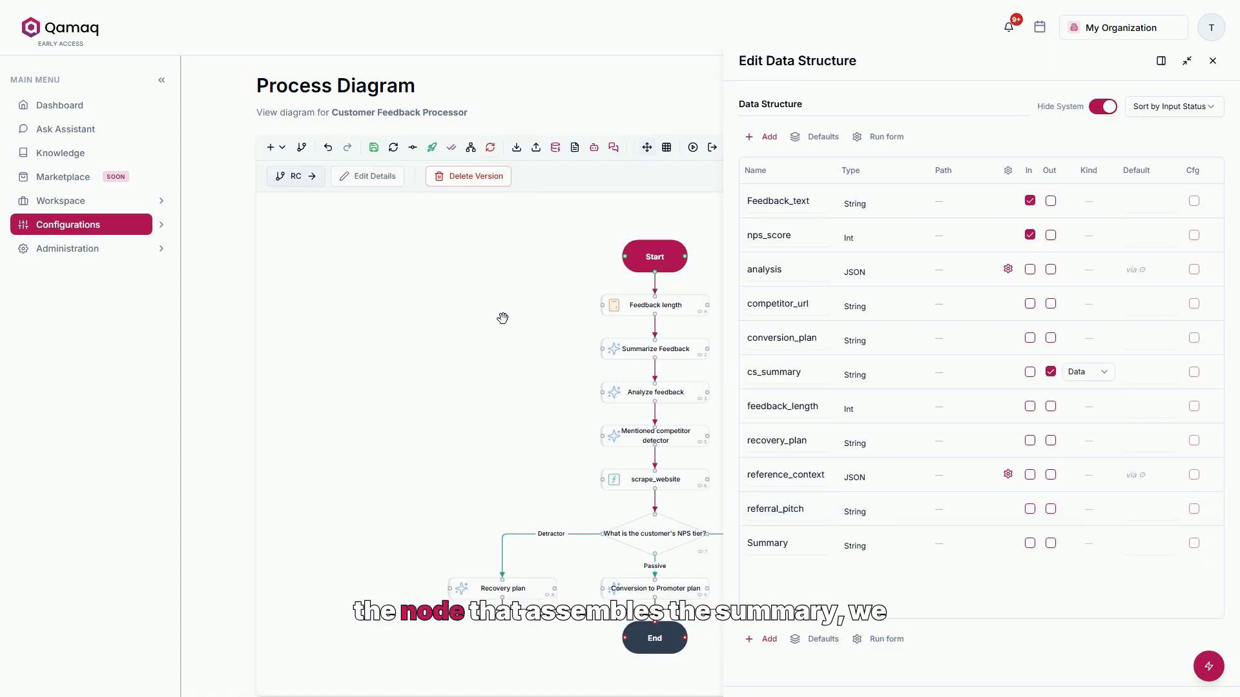
- Add an AI Task activity to the diagram and name it "Customer Success executive summary"
click(284, 155)
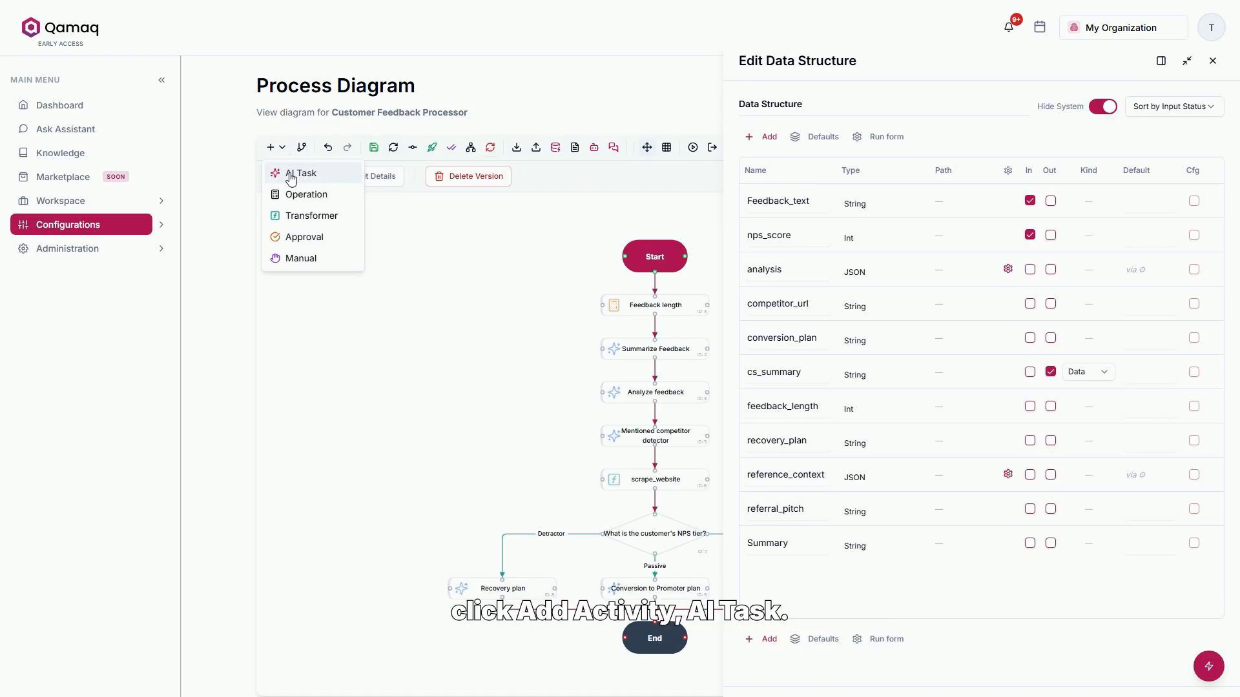
click(290, 174)
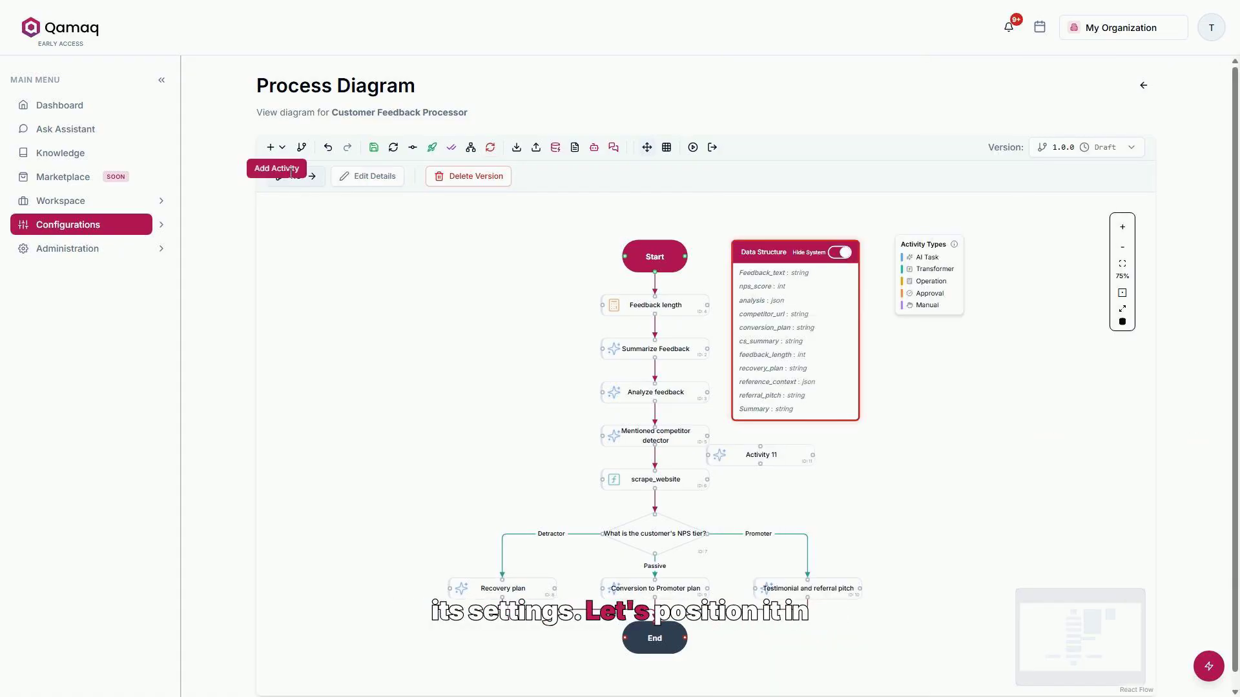
click(787, 454)
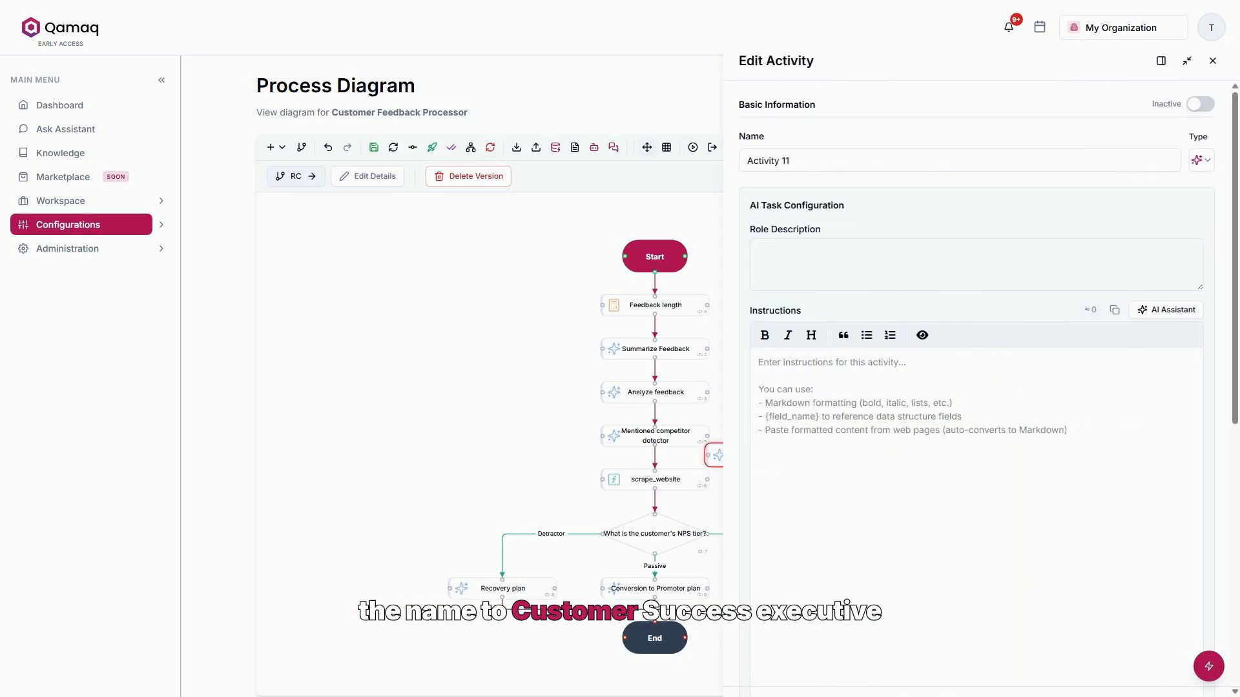
triple_click(872, 160)
text(Customer Success executive summary)
key(Tab)
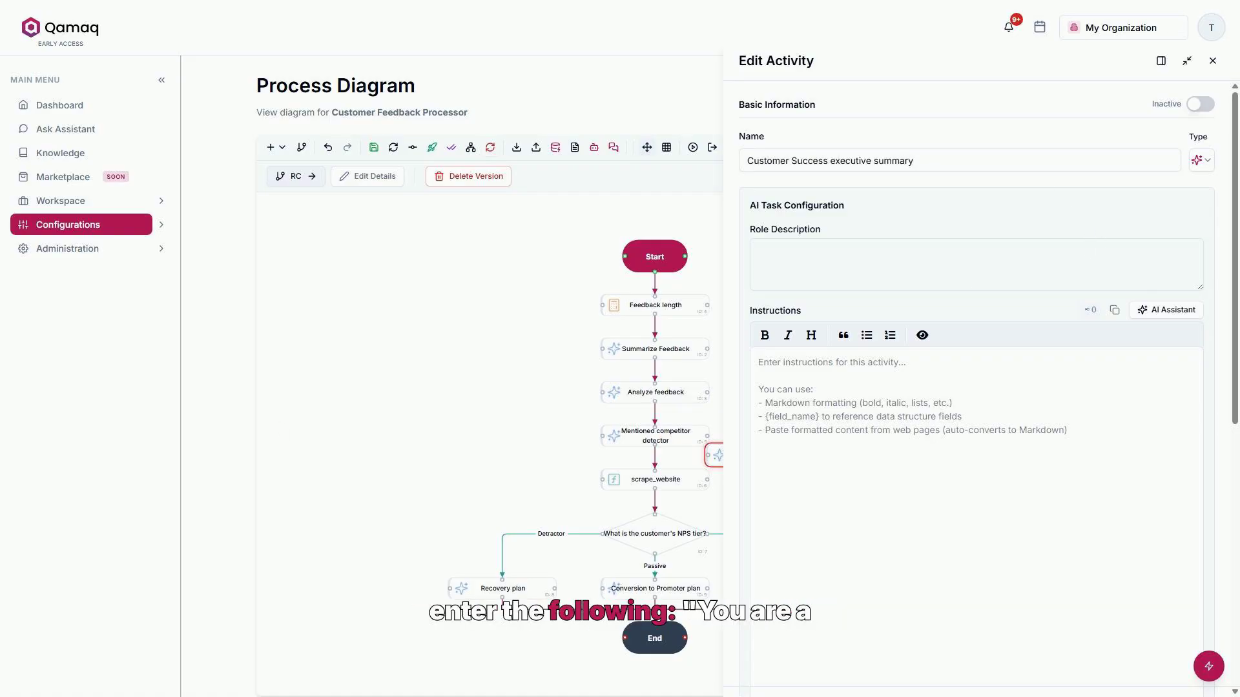
- Enter a Customer Success lead role description and instructions for a four-section executive summary covering customer, feedback summary, analysis and action plan by NPS tier
click(836, 248)
text(You are a Customer Success lead. You generate executive summaries so the team can act without reading the entire ticket.)
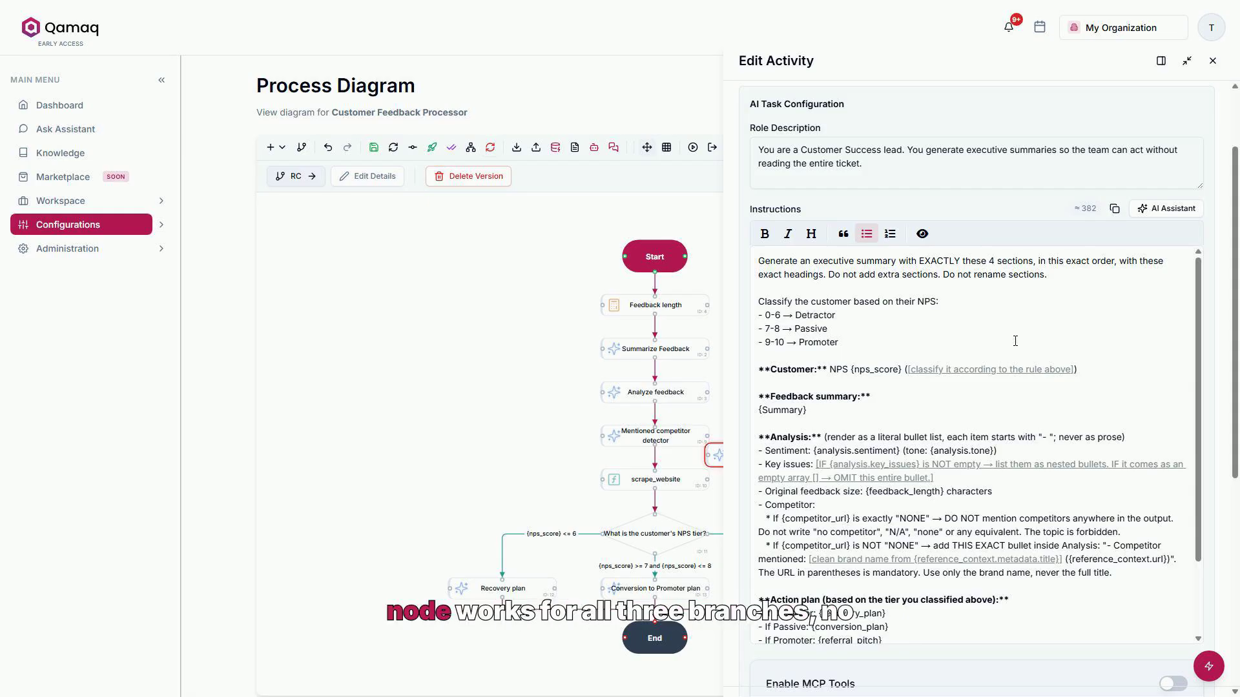
scroll(1015, 341, down, 1)
scroll(1015, 341, down, 1)
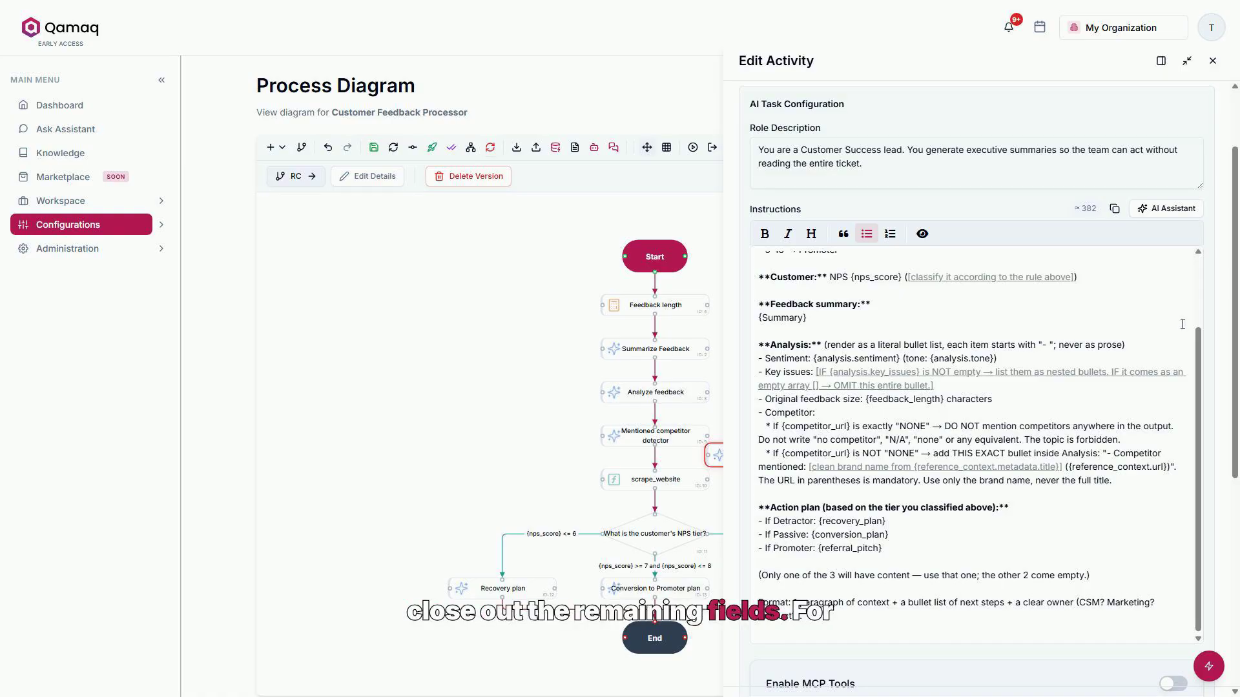
- Set the activity's output to cs_summary with the Replace method and its production agent profile to GPT-4.1 Mini - Global
scroll(1236, 331, down, 5)
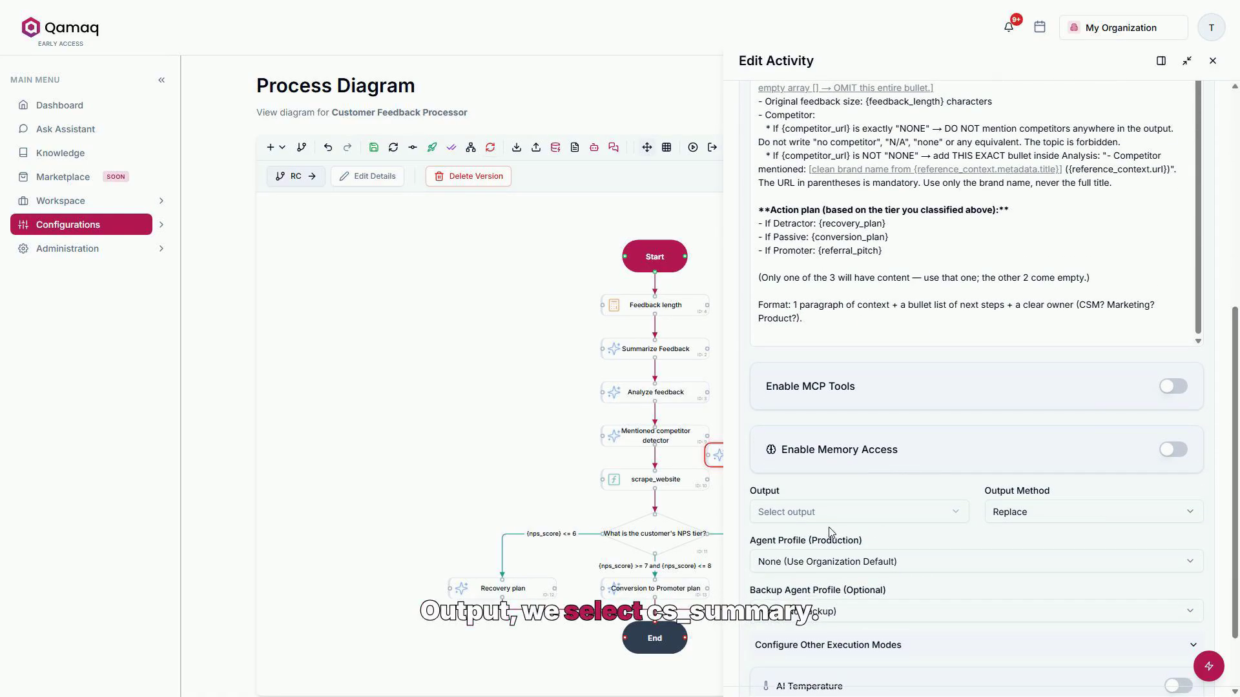
click(828, 516)
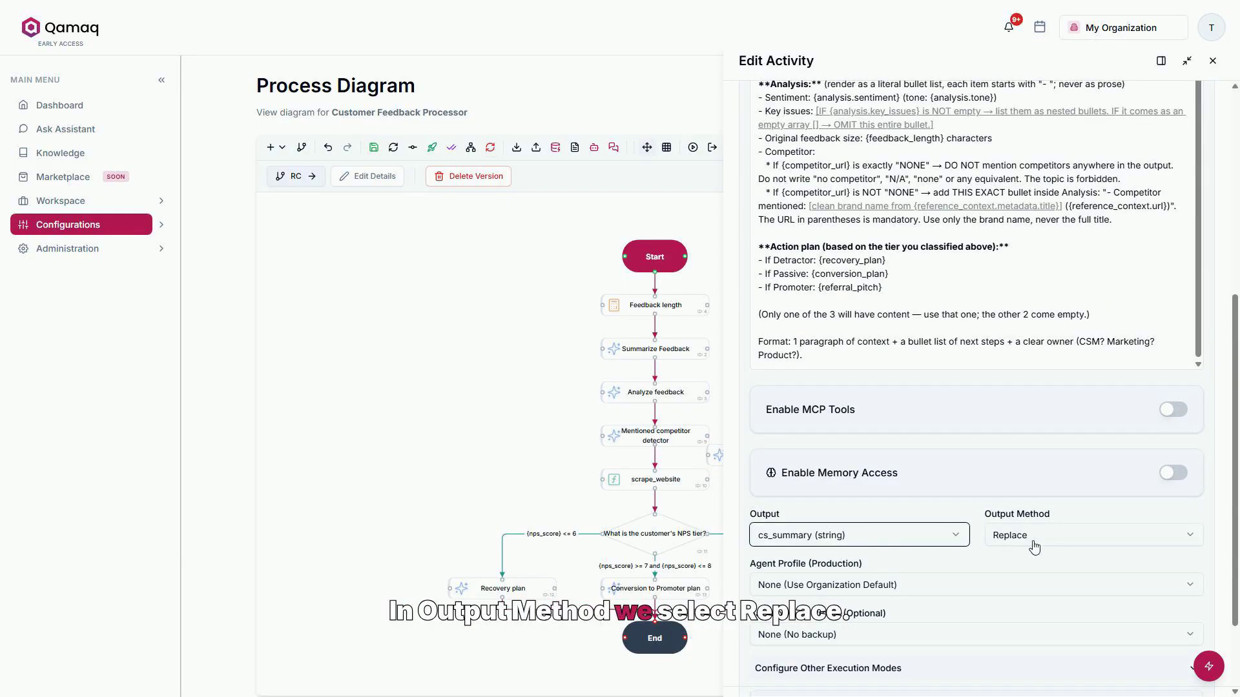
click(1034, 547)
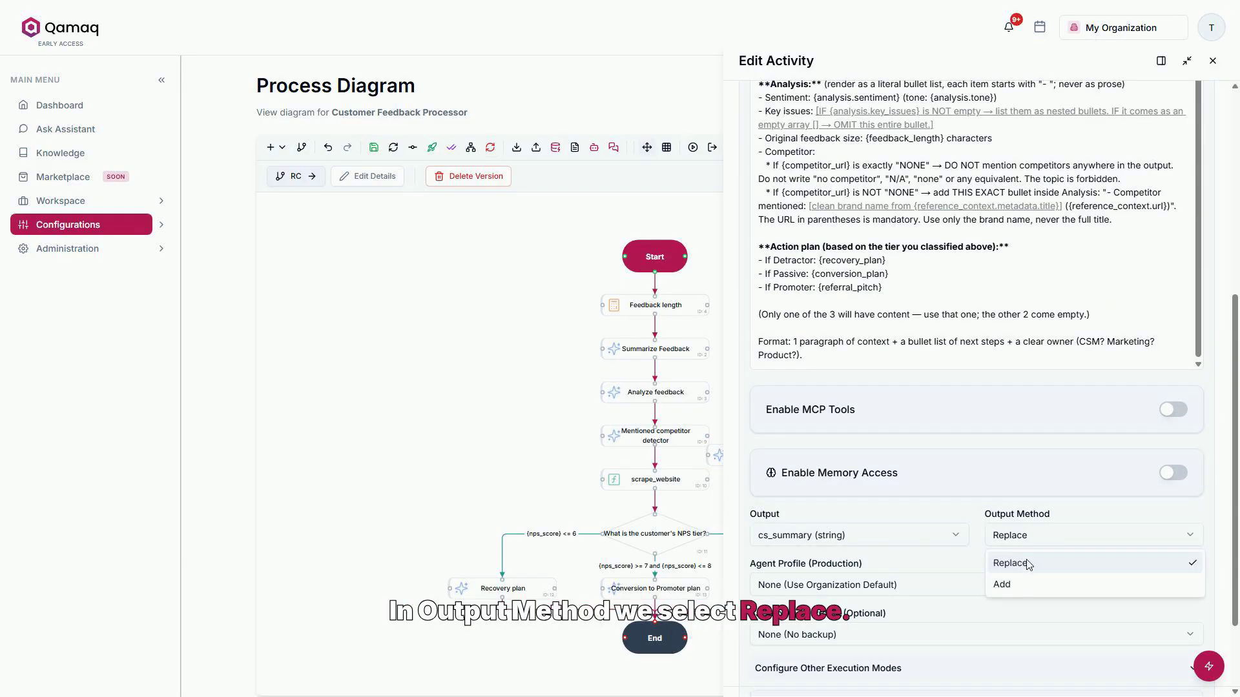
click(1027, 568)
click(994, 588)
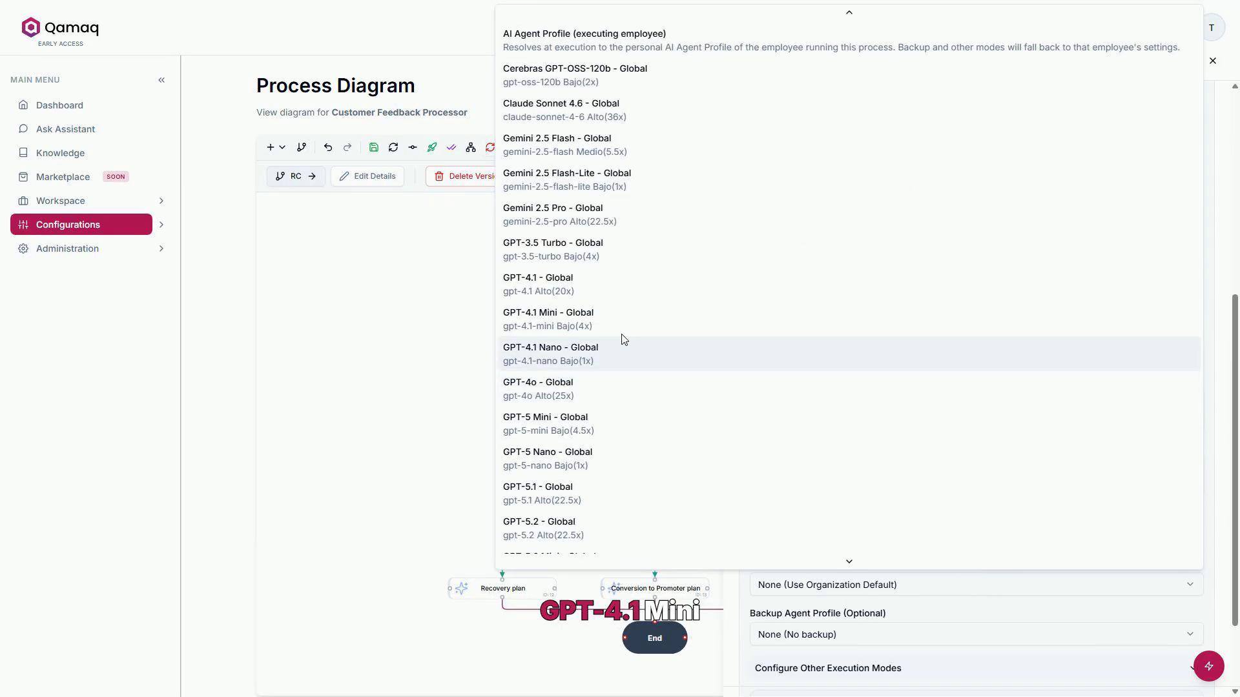
click(610, 323)
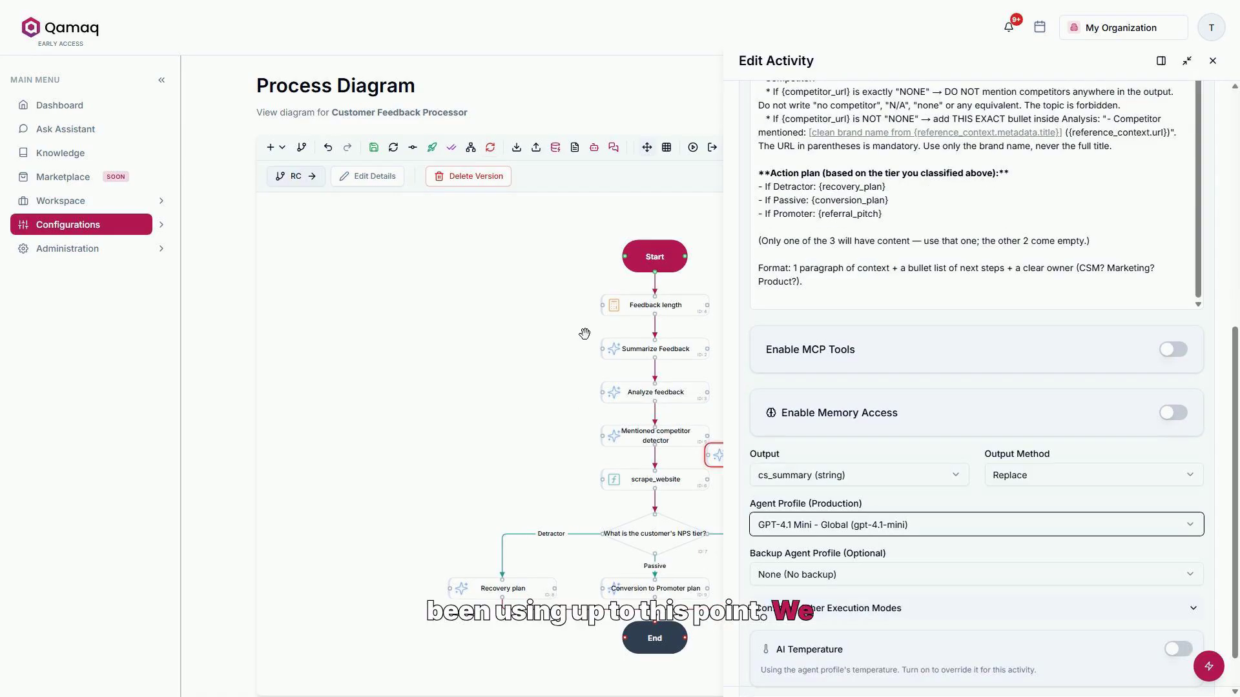
- Place the executive summary activity between the three plan activities and End, and reroute all three branches through it to End
click(395, 362)
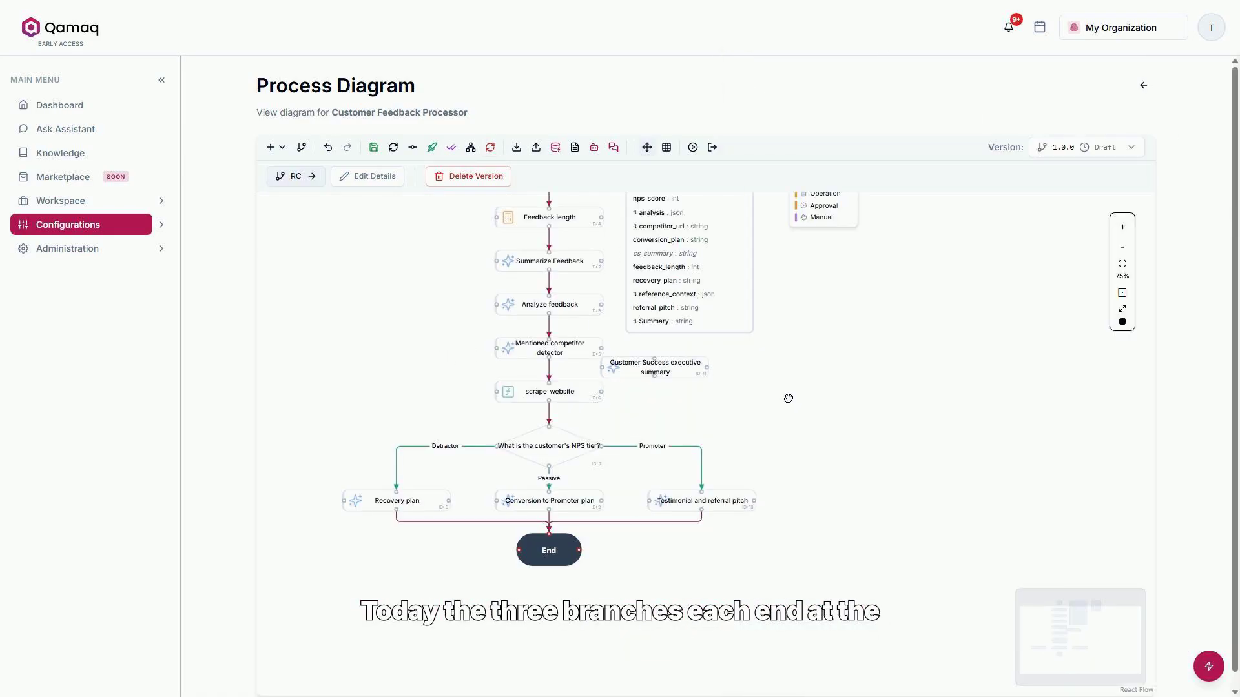
drag(788, 398, 784, 380)
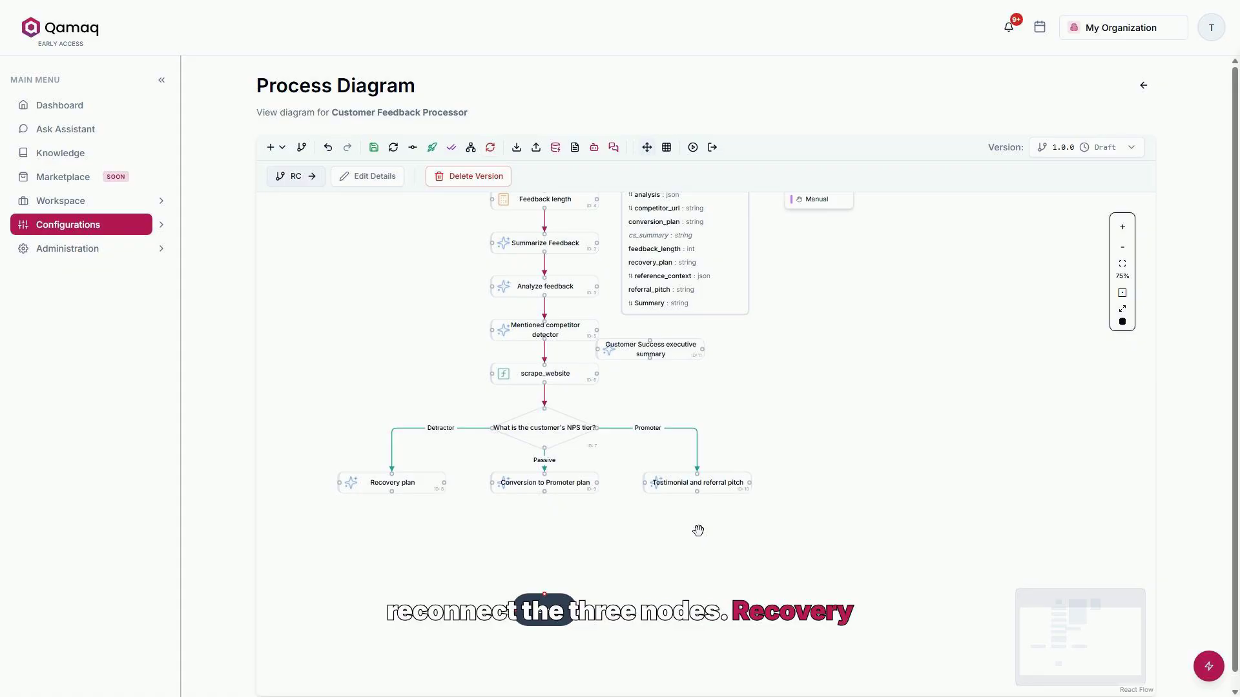
drag(686, 349, 590, 548)
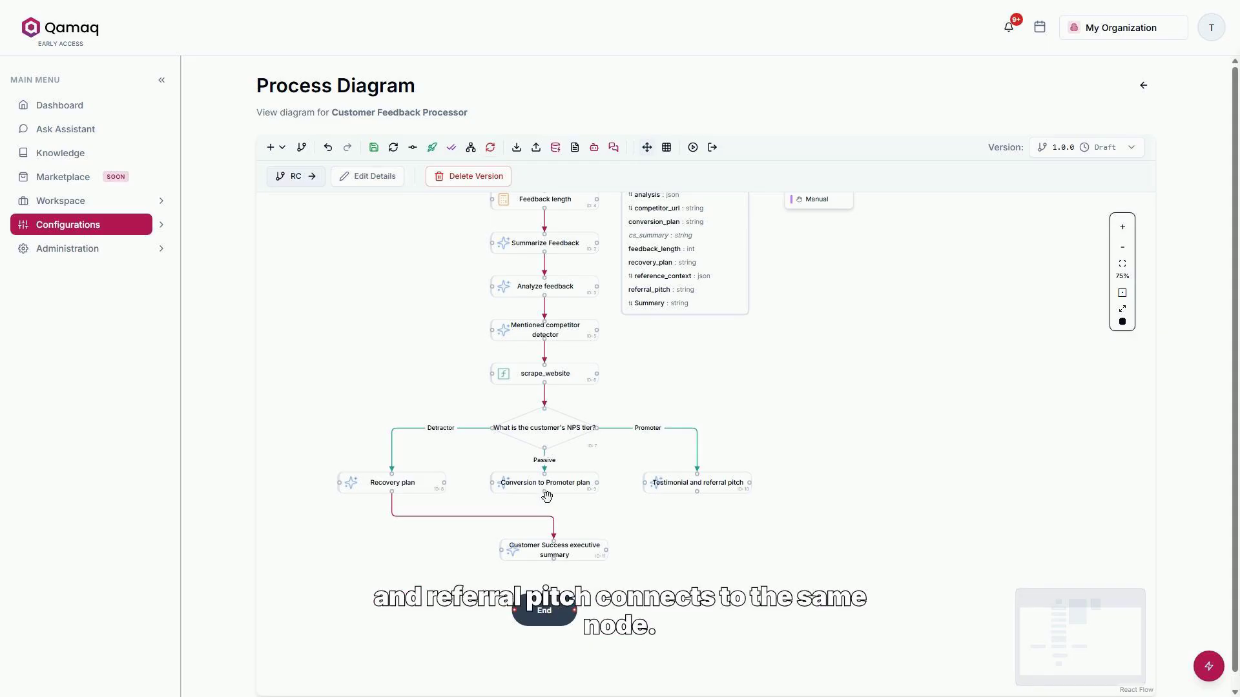
drag(544, 493, 555, 538)
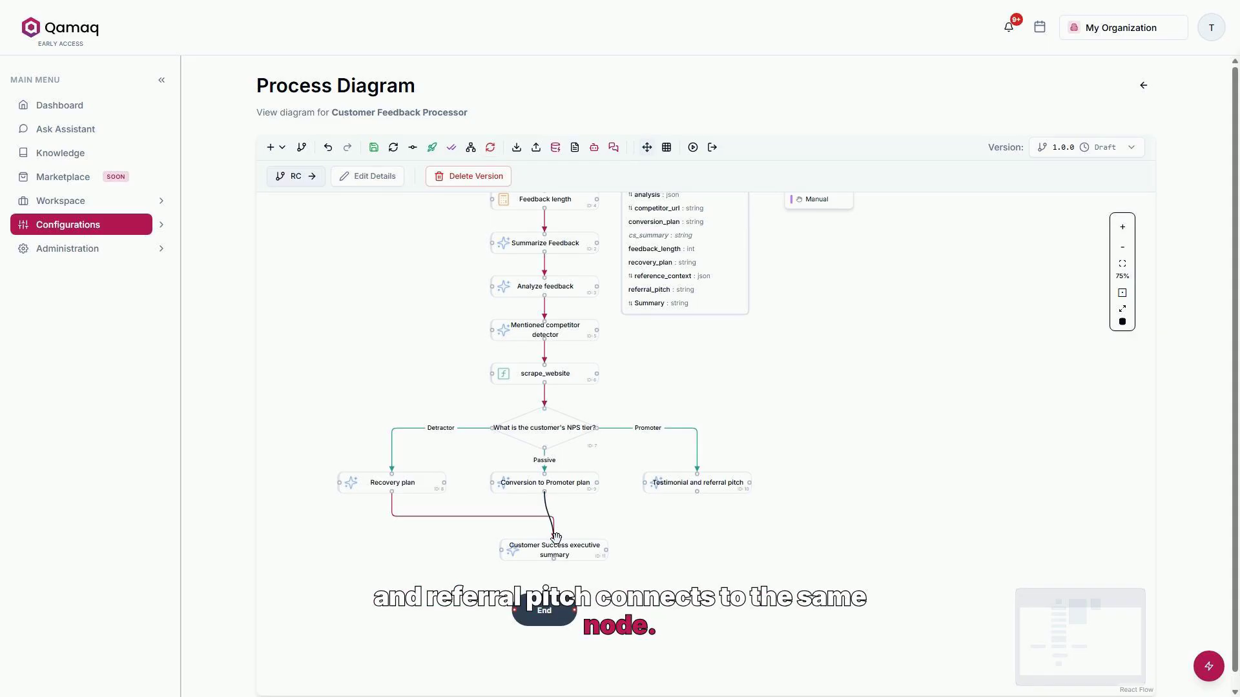
drag(583, 552, 573, 554)
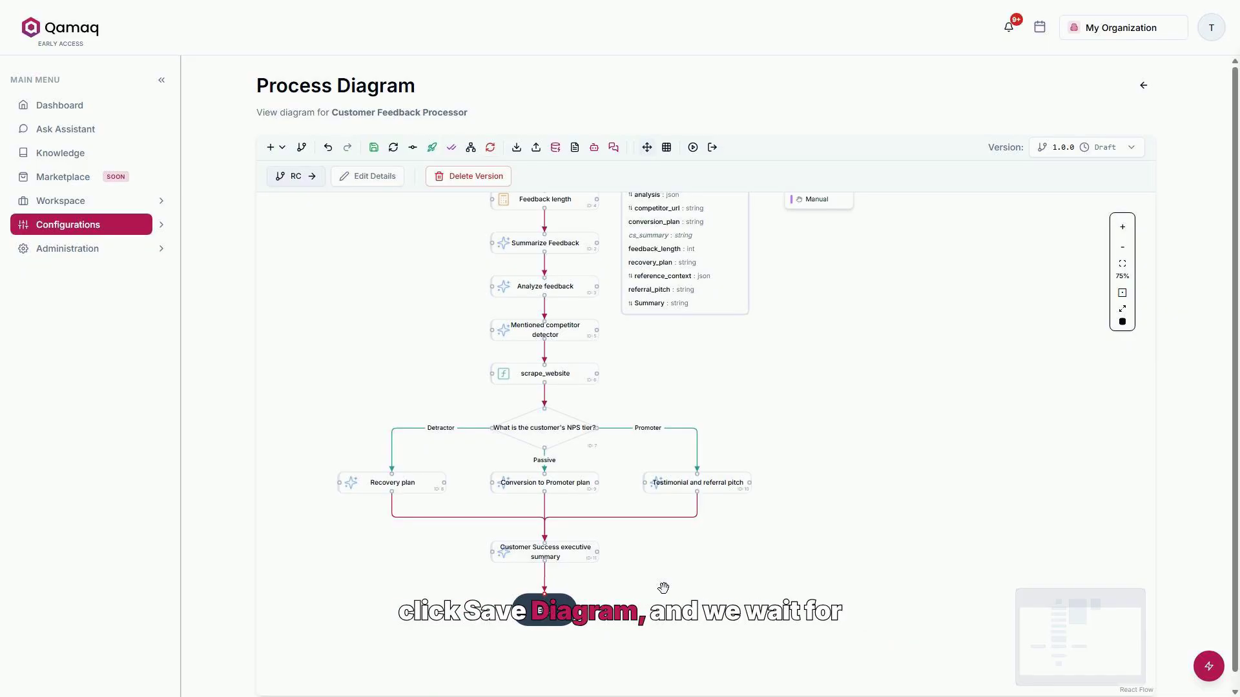
- Save the process diagram and rearrange its nodes with Auto-Layout
scroll(621, 445, up, 2)
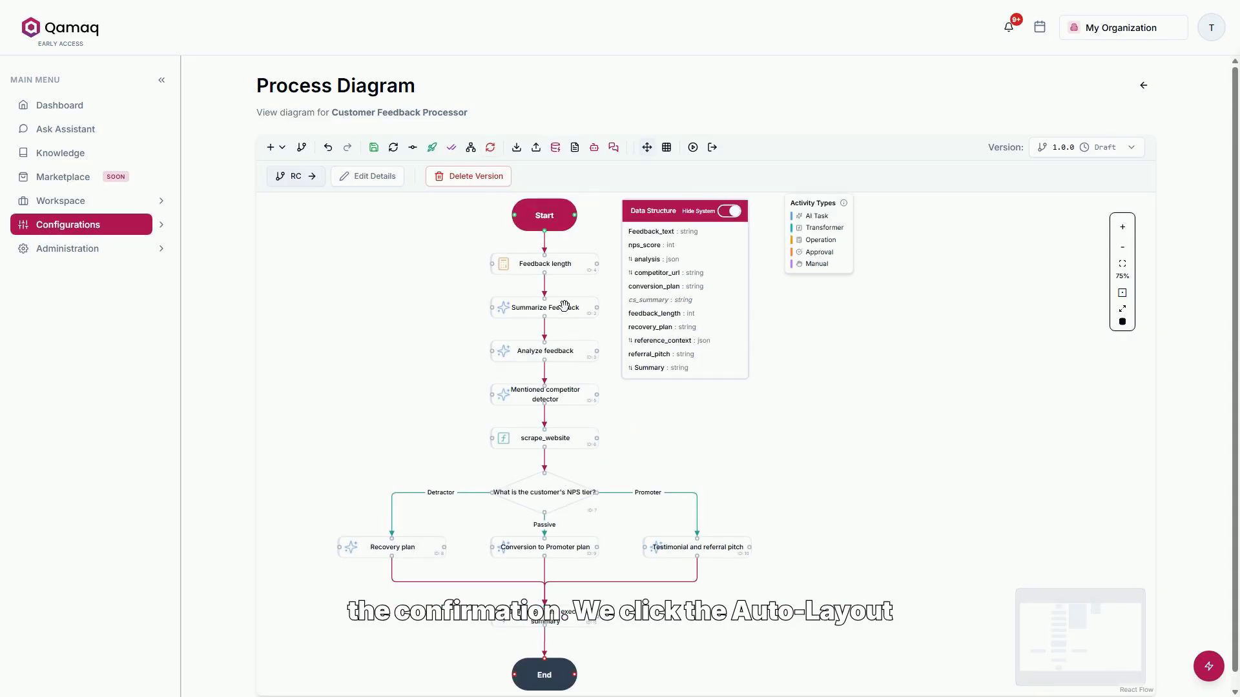
scroll(563, 306, down, 2)
click(379, 153)
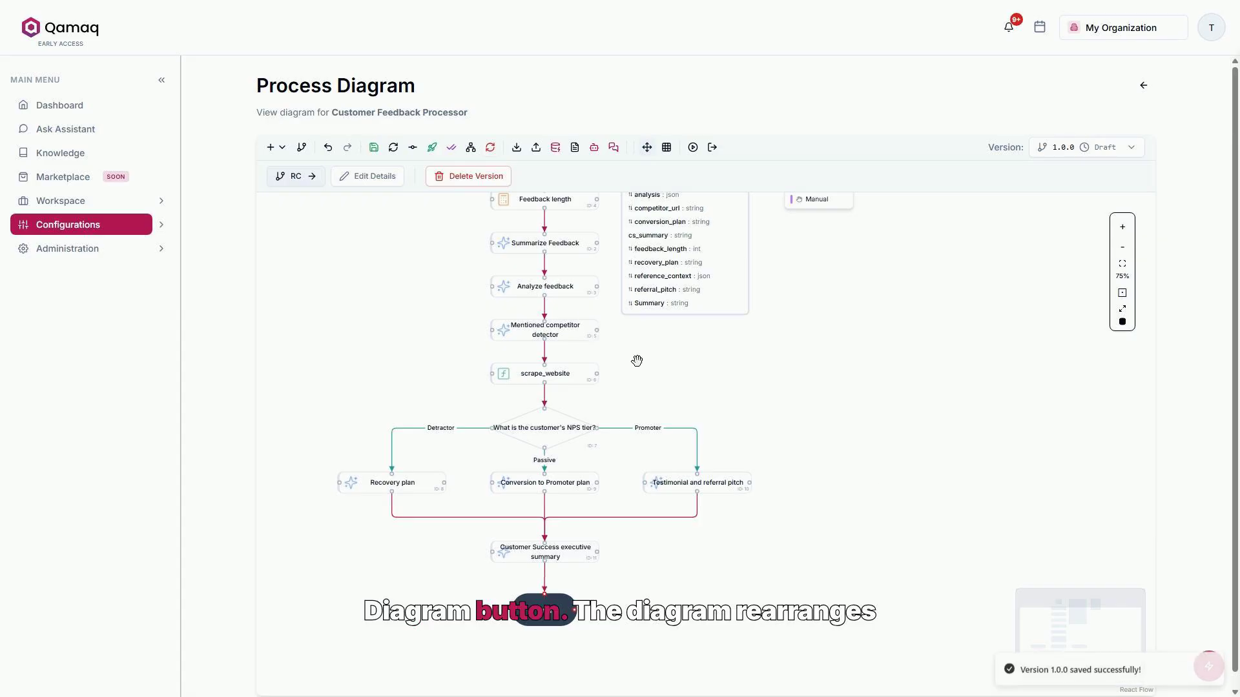
click(470, 148)
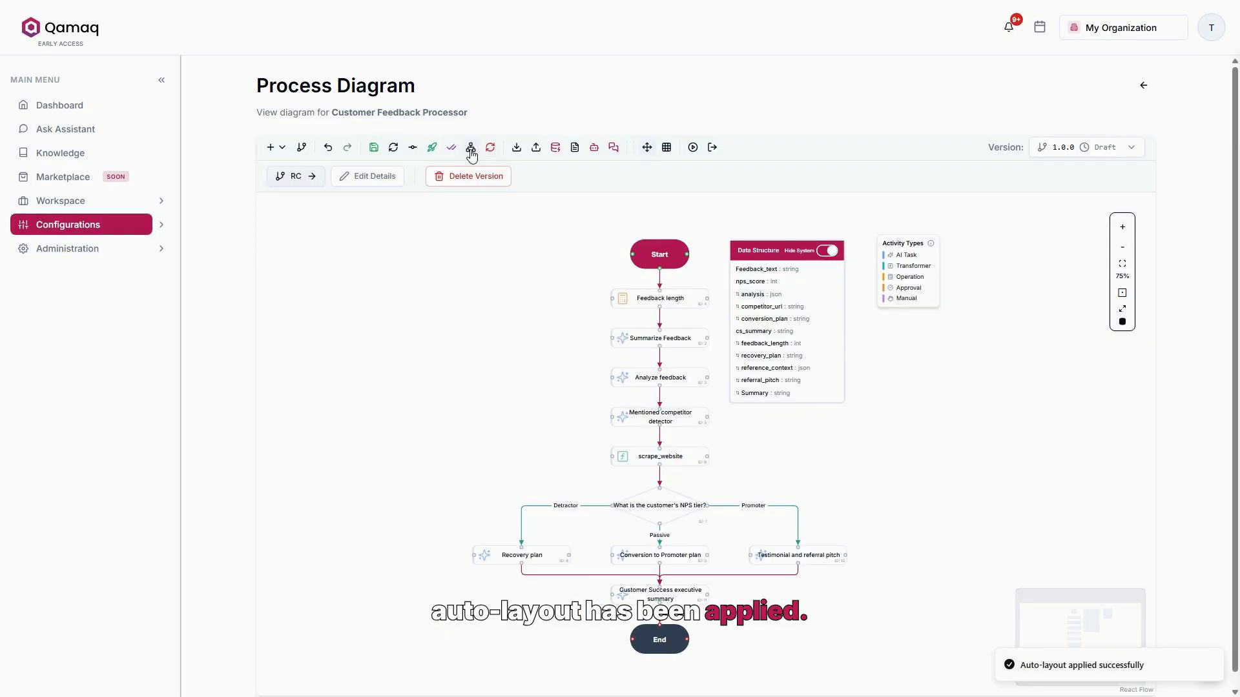
- Generate a process instance labelled "NPS feedback – run 6" from version 1.0.0
click(435, 149)
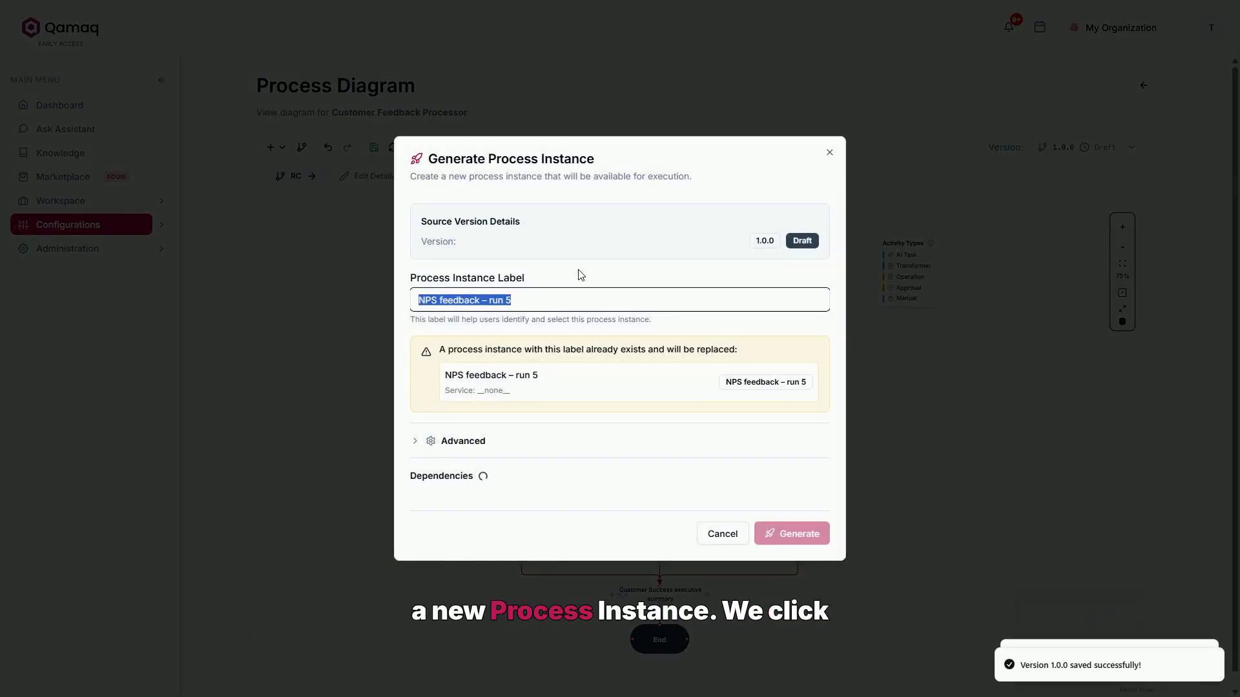
click(569, 294)
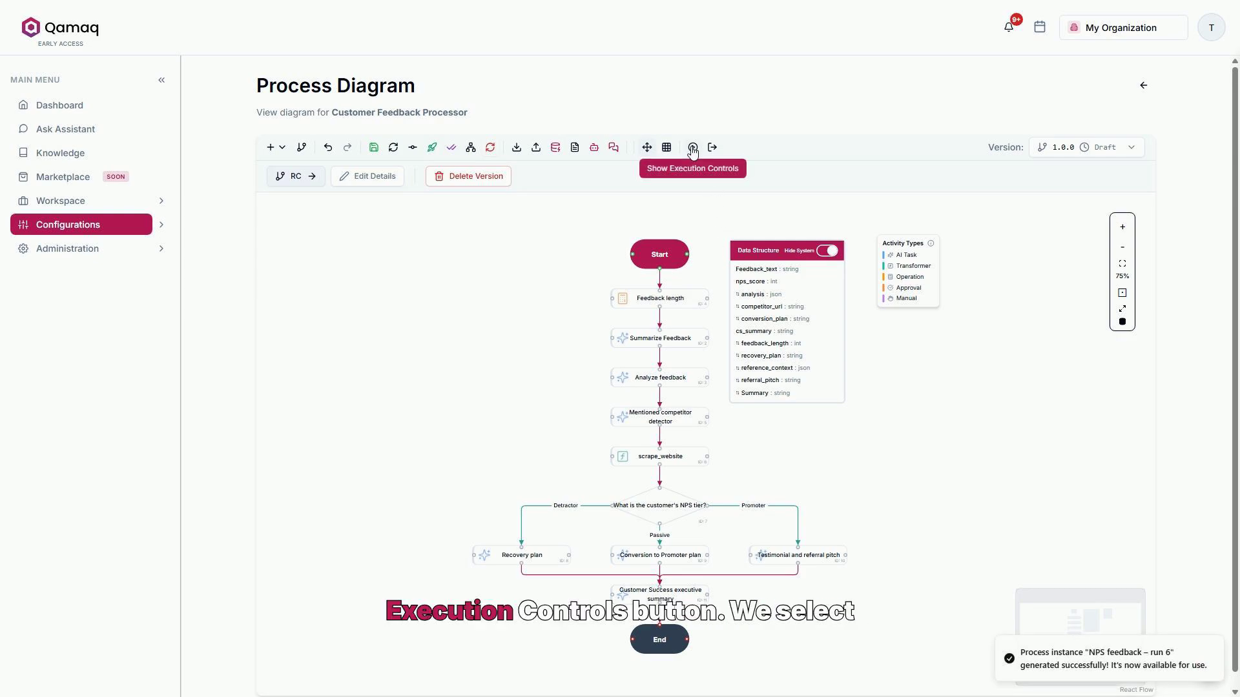
- Select the NPS feedback – run 6 instance and run the entire process in Production mode with feedback mentioning Metabase and an NPS score of 3
click(693, 148)
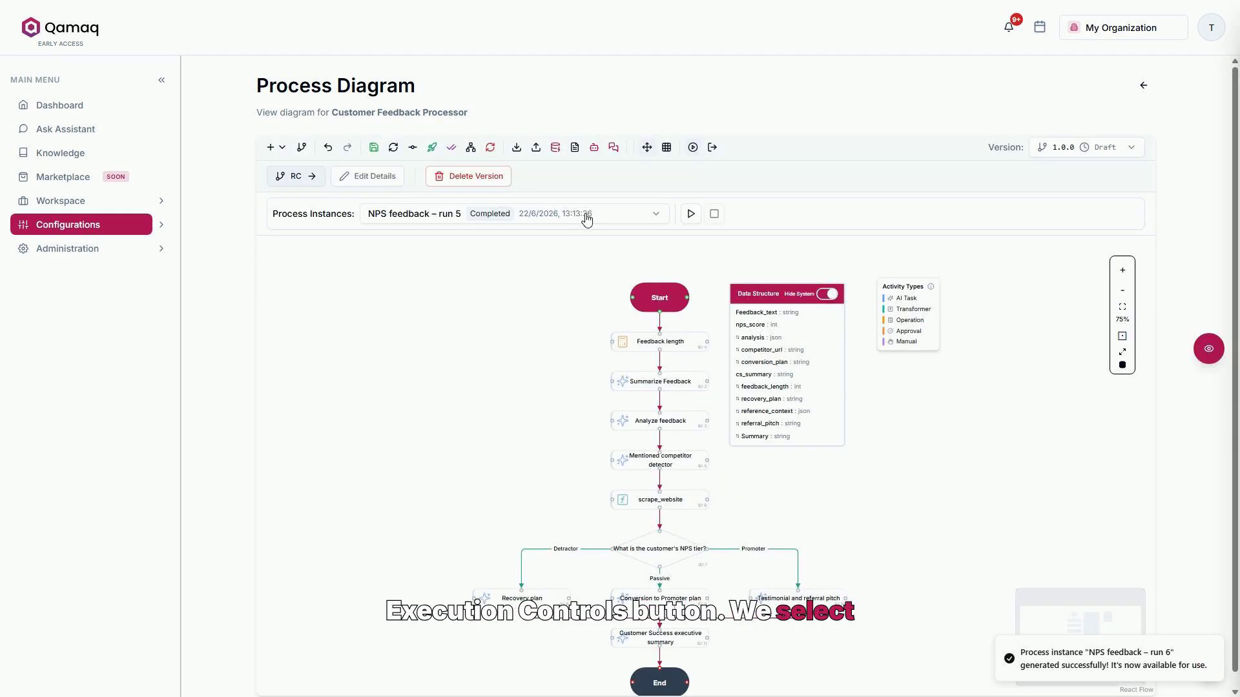
click(587, 215)
click(452, 350)
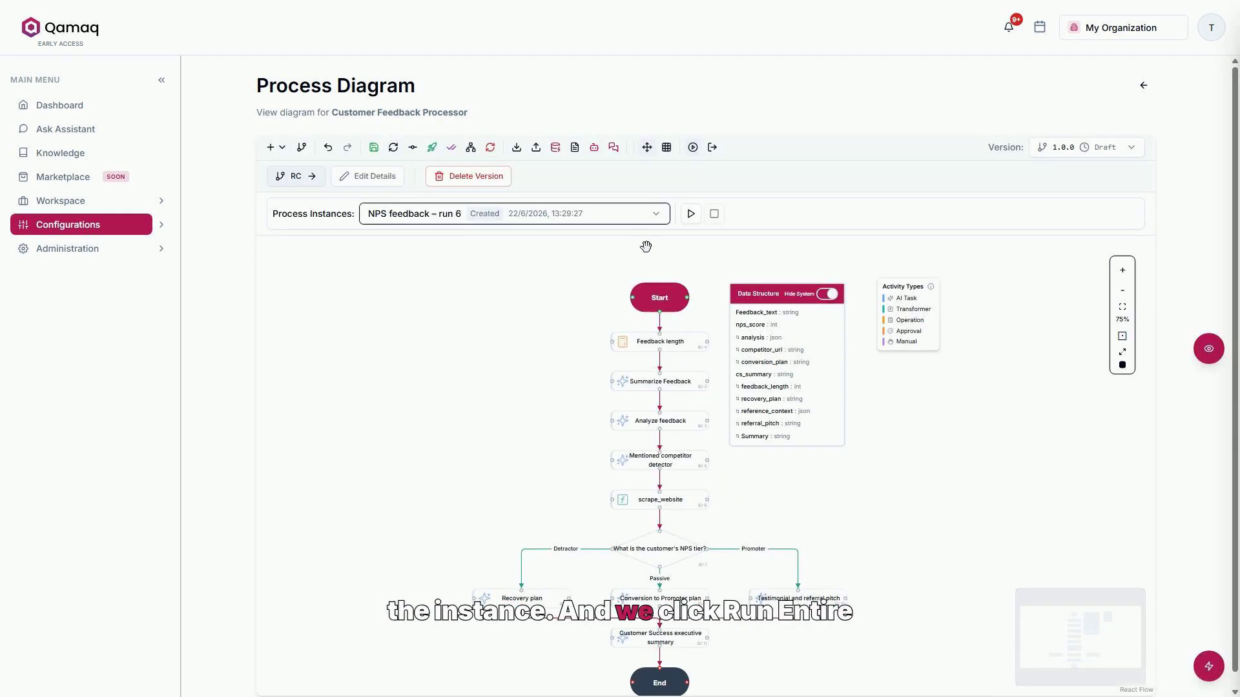
click(689, 215)
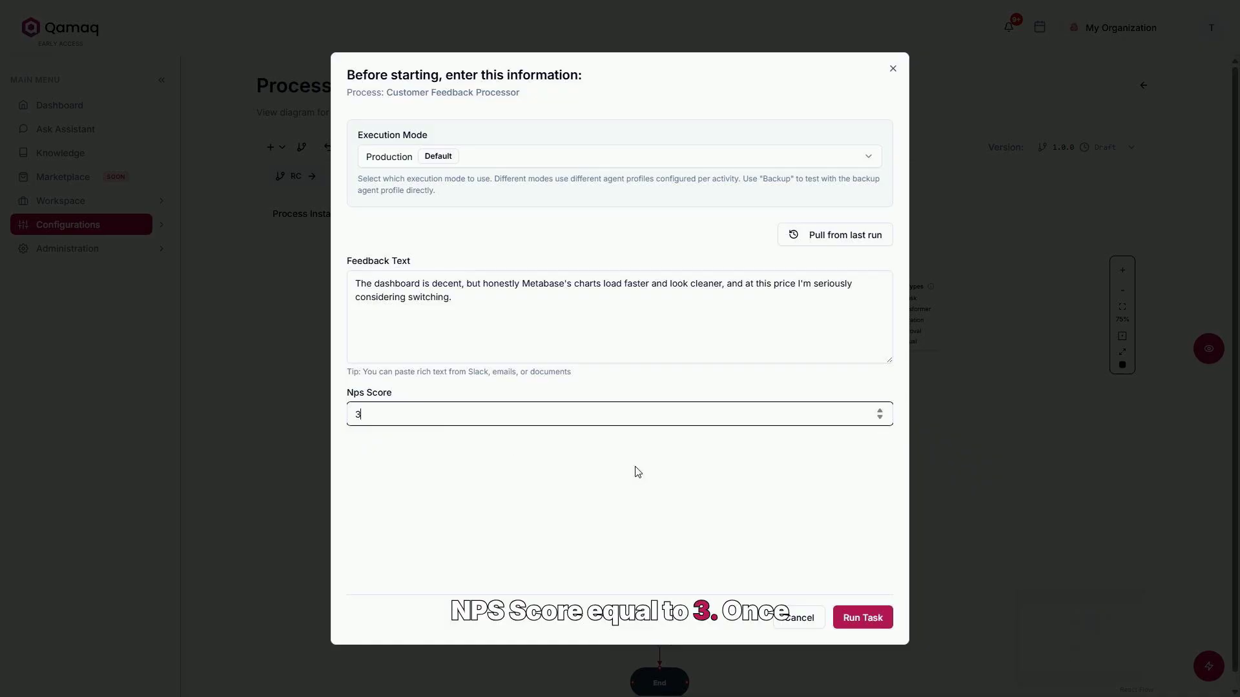
click(865, 616)
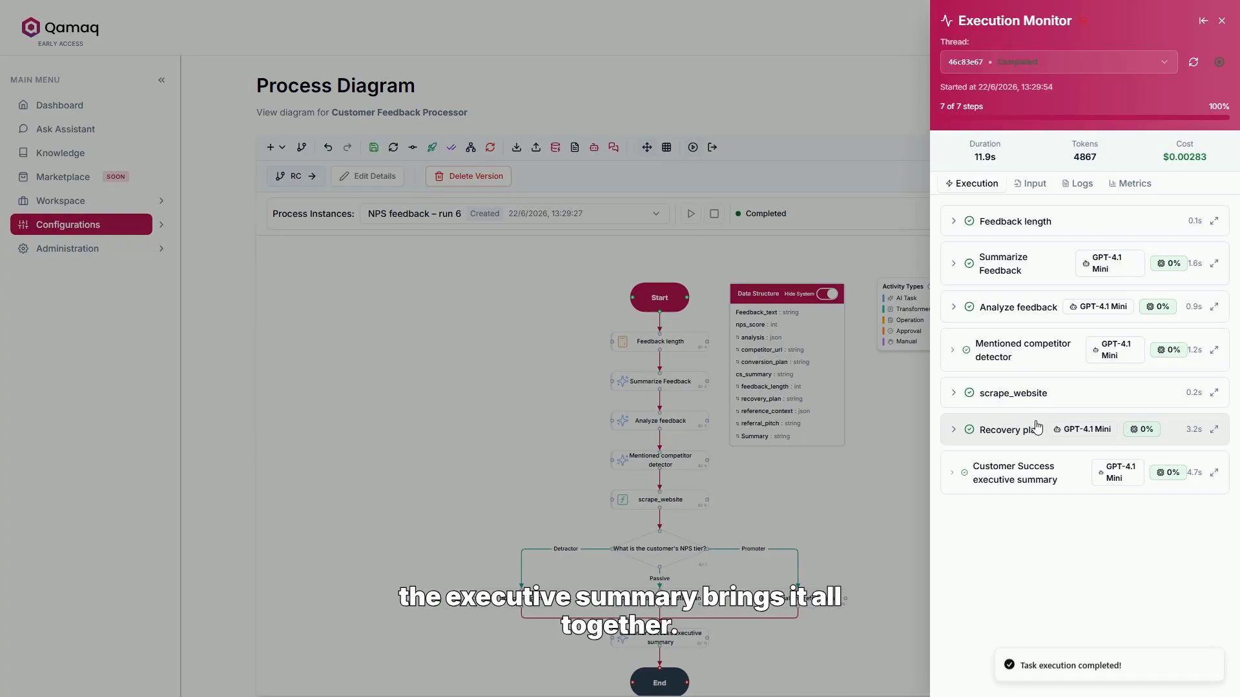
- Examine the output of the Customer Success executive summary step in the Execution Monitor, from the customer classification to the action plan
click(1016, 471)
scroll(1016, 481, down, 1)
scroll(1017, 481, down, 2)
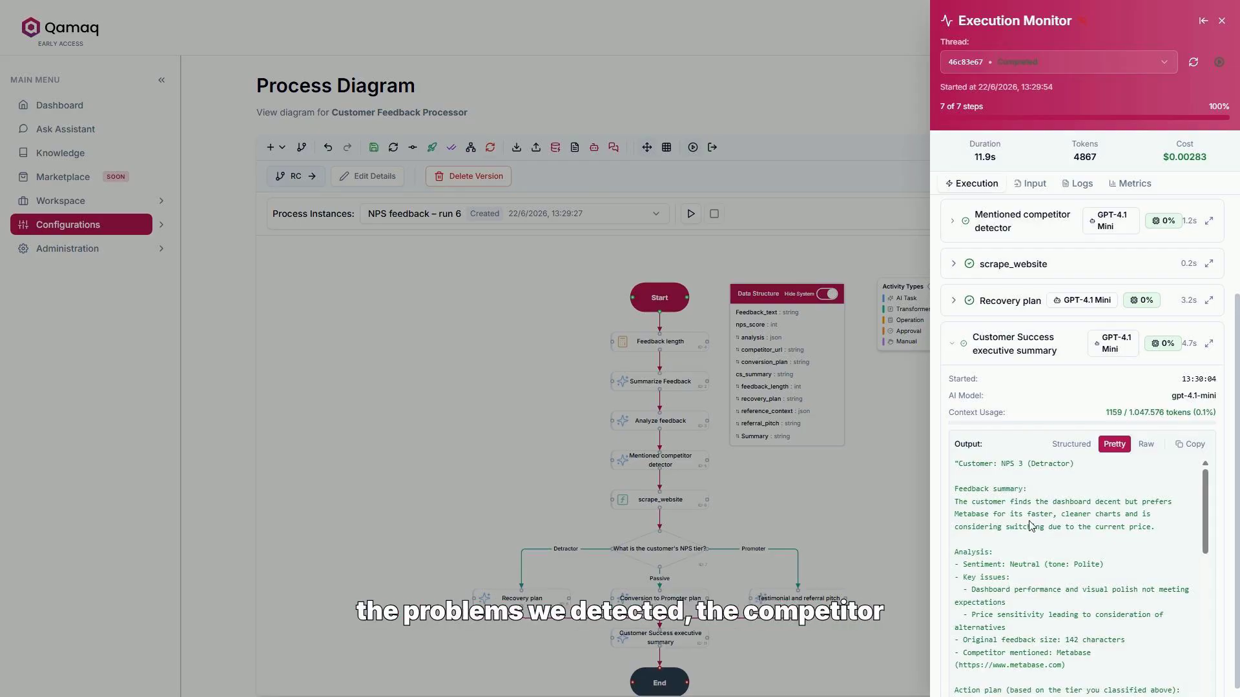
scroll(1031, 525, down, 1)
scroll(1031, 526, down, 3)
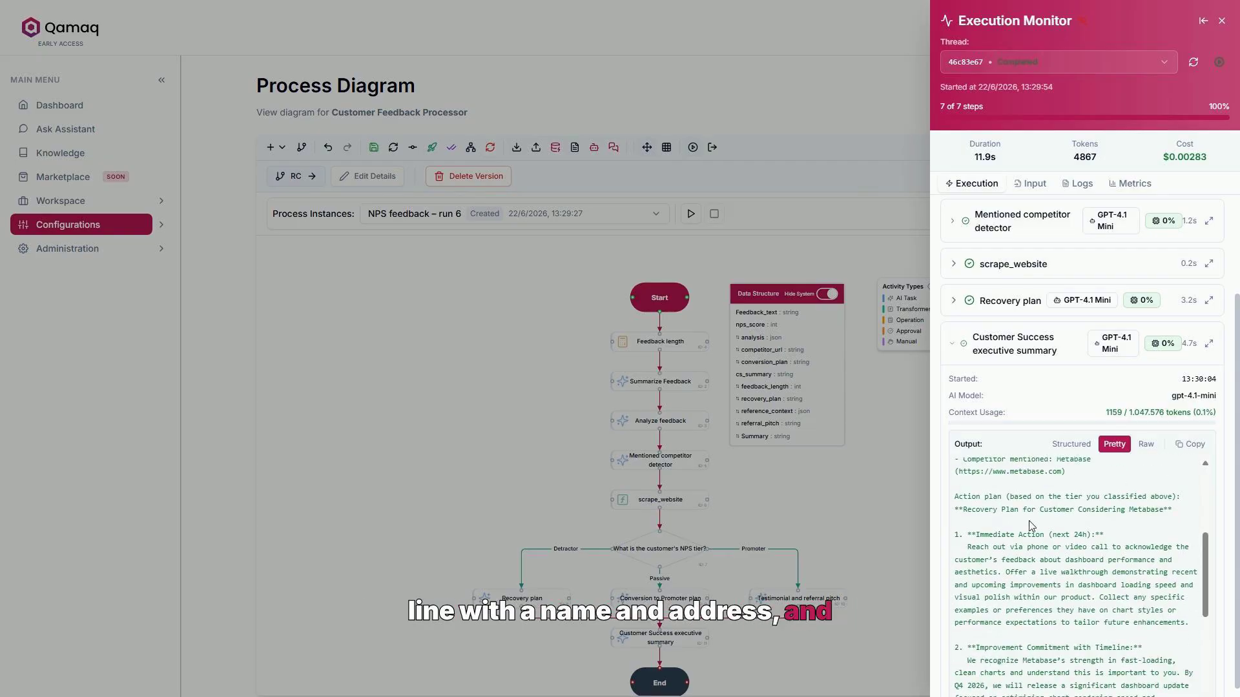
scroll(1029, 523, down, 3)
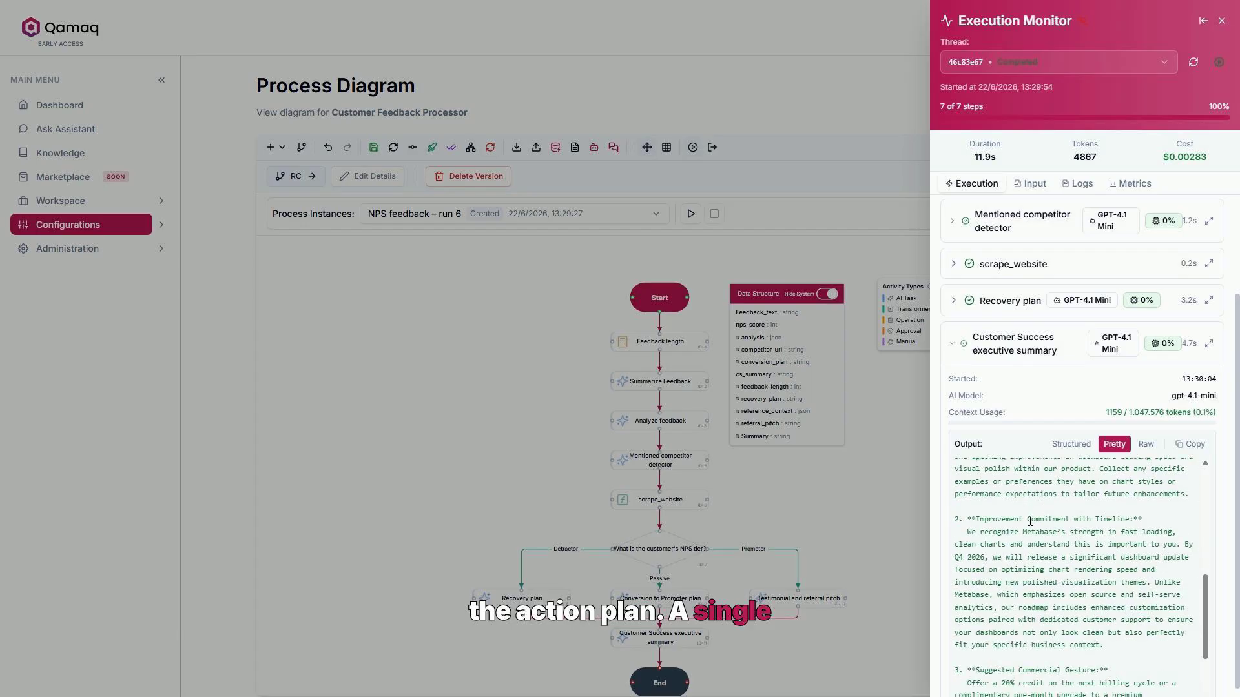
scroll(1030, 522, down, 1)
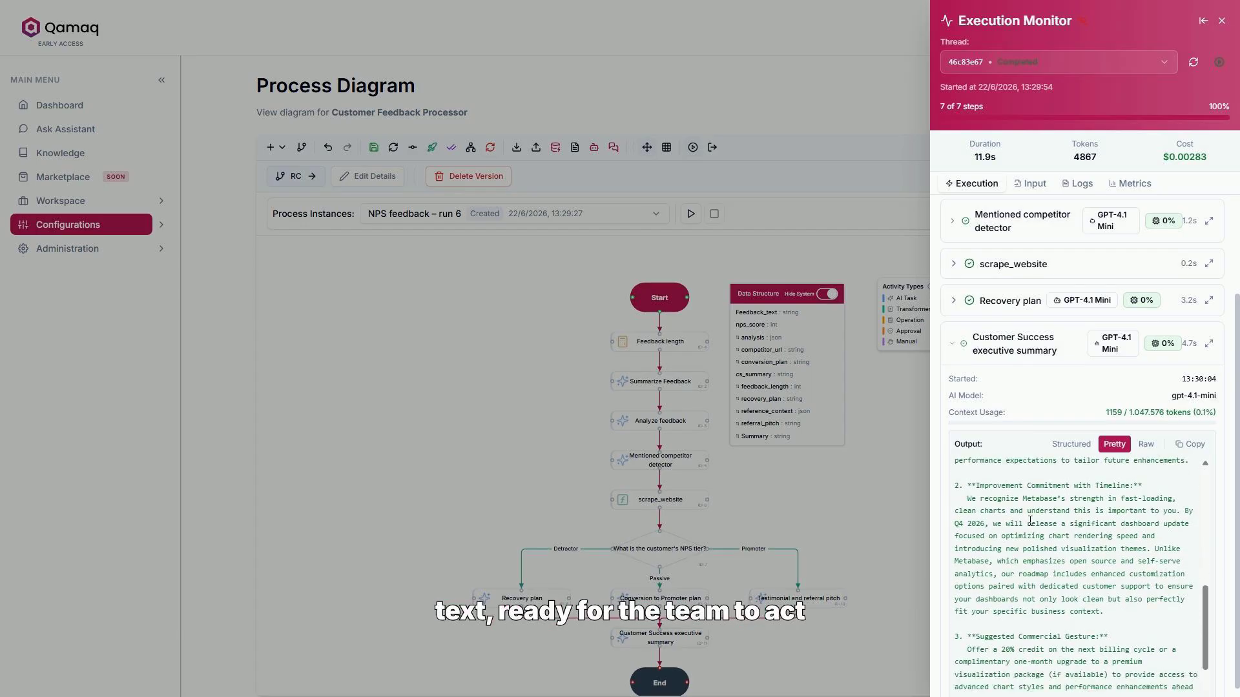
scroll(1030, 522, up, 4)
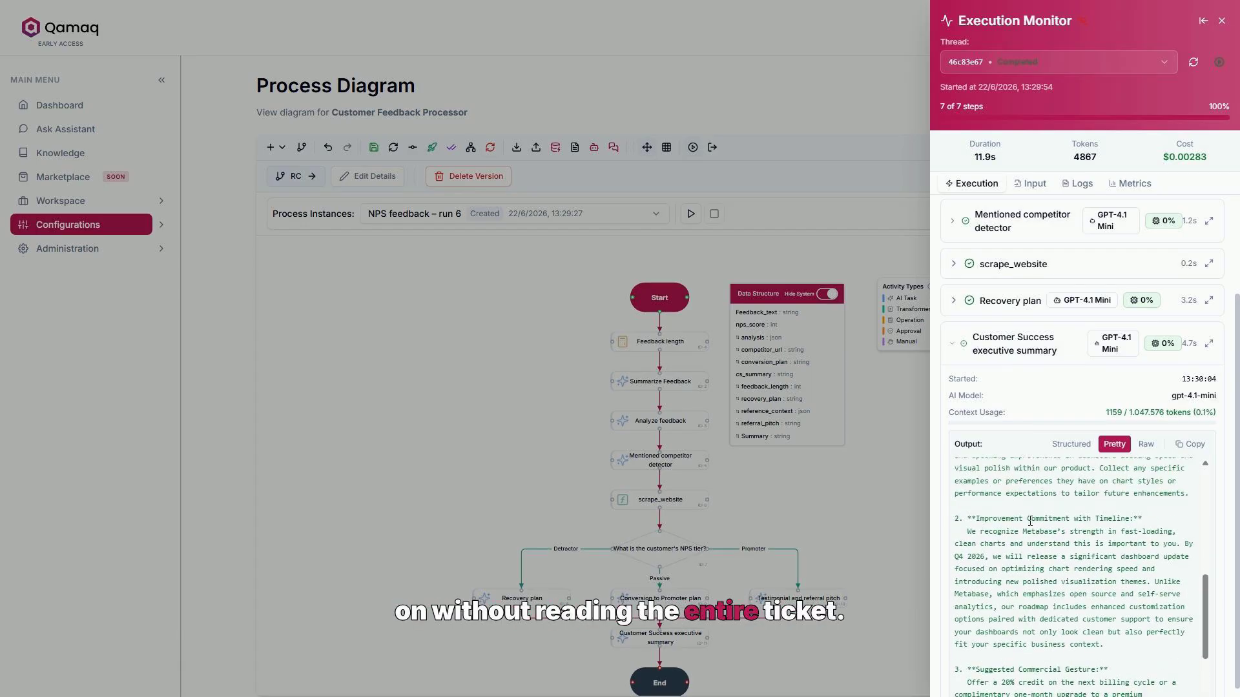